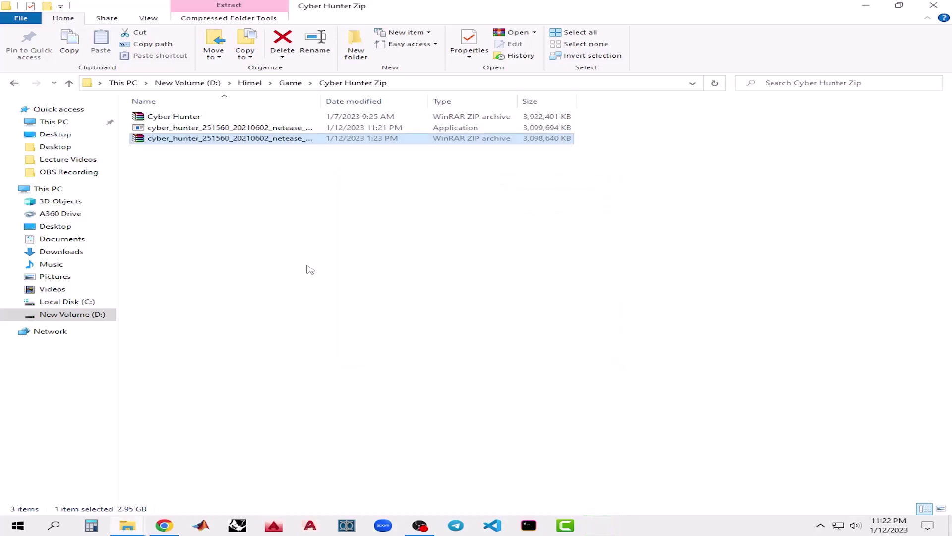
right_click(334, 241)
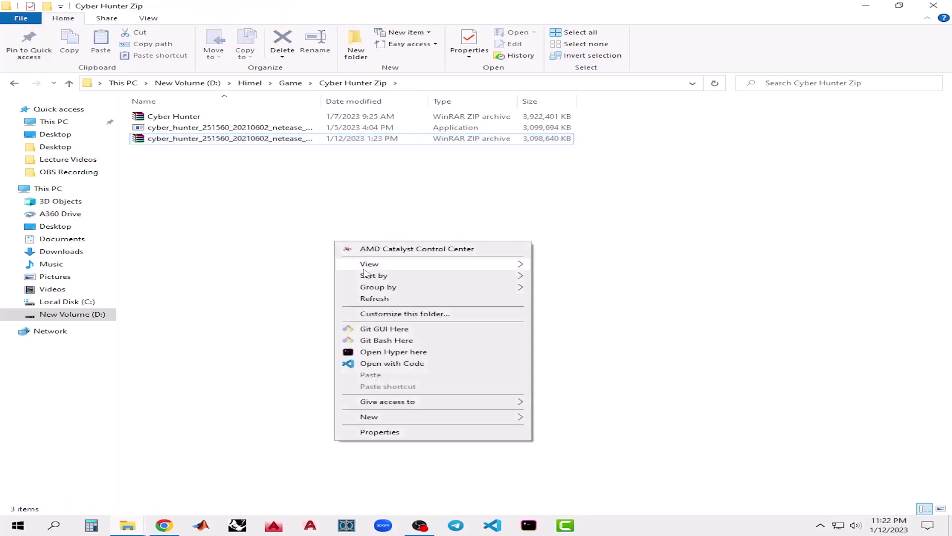
click(372, 297)
click(342, 128)
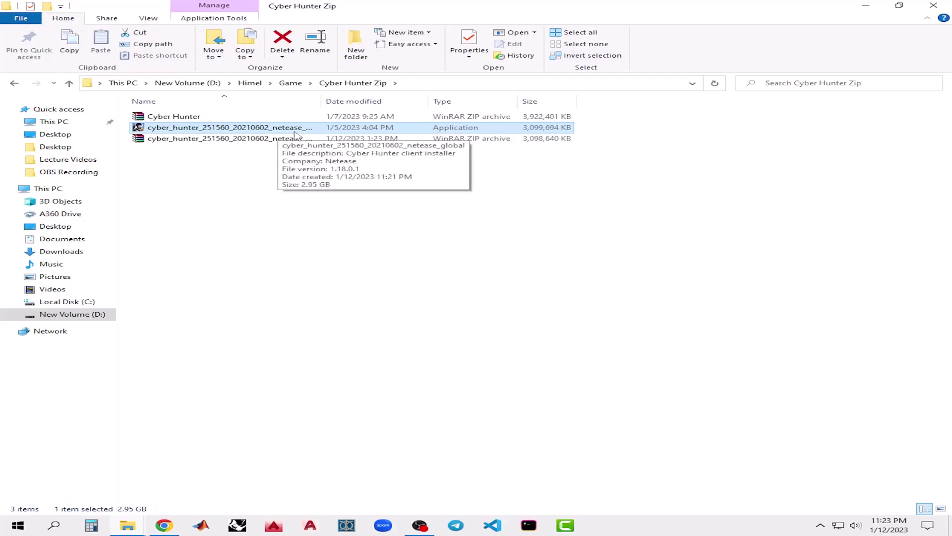
click(290, 83)
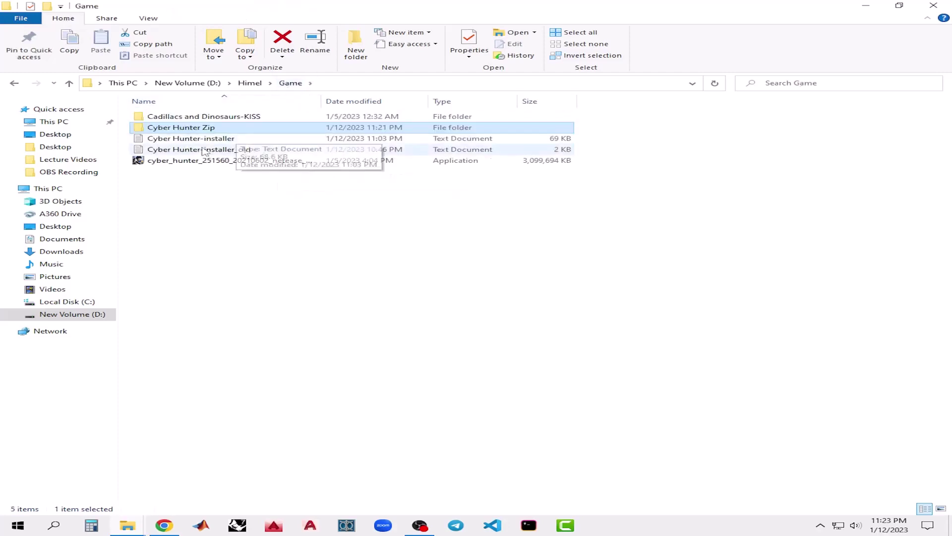
click(187, 163)
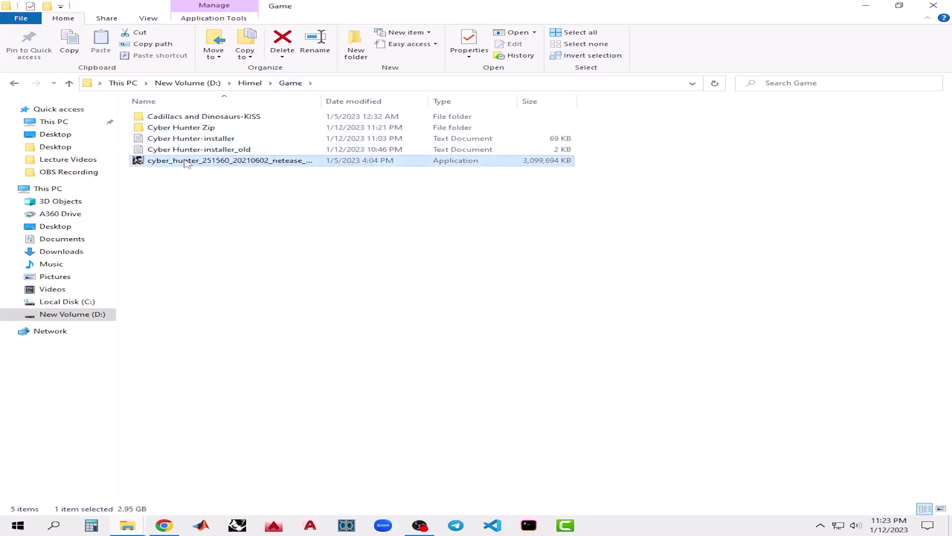
double_click(209, 130)
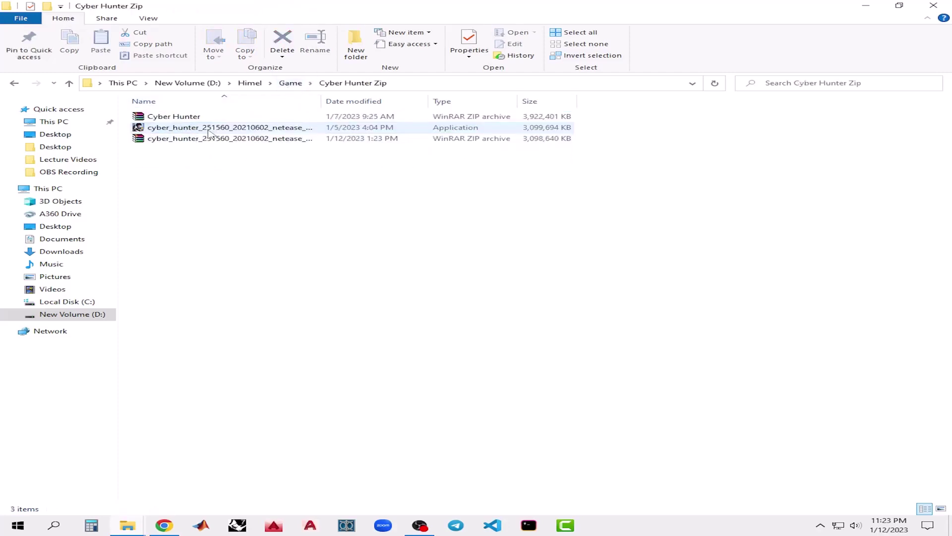
click(268, 131)
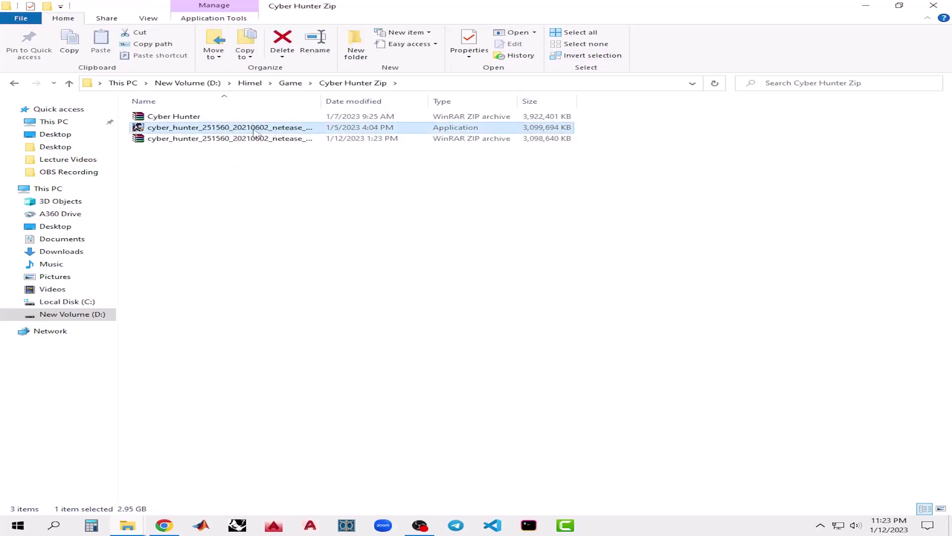
right_click(199, 189)
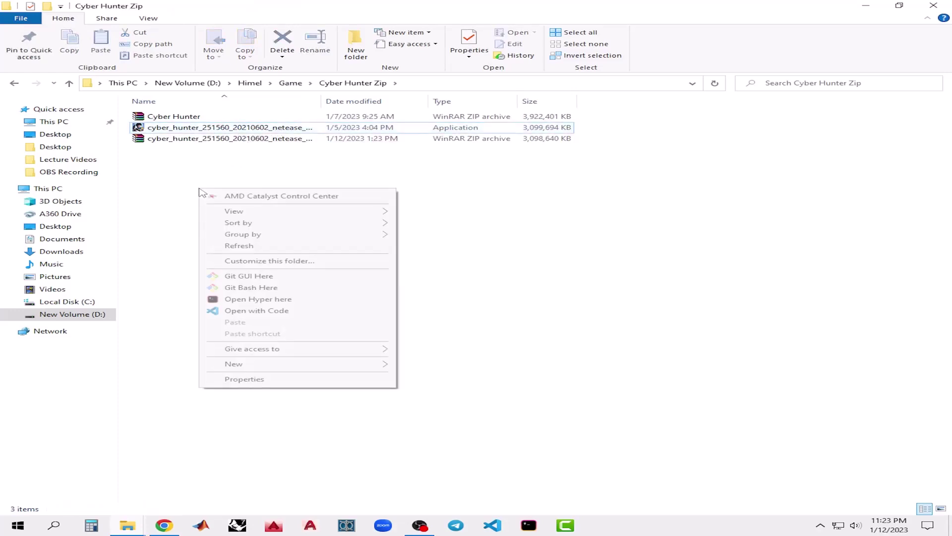
click(243, 245)
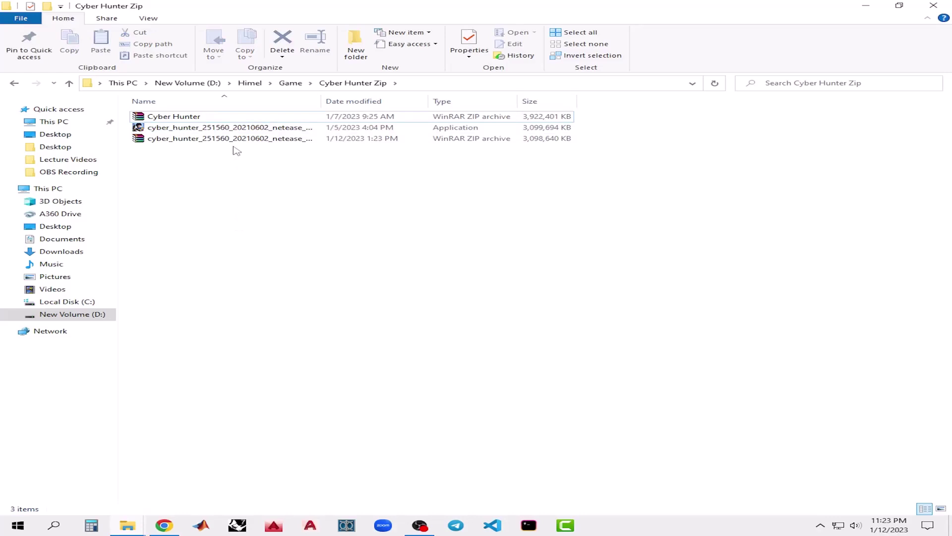
right_click(237, 128)
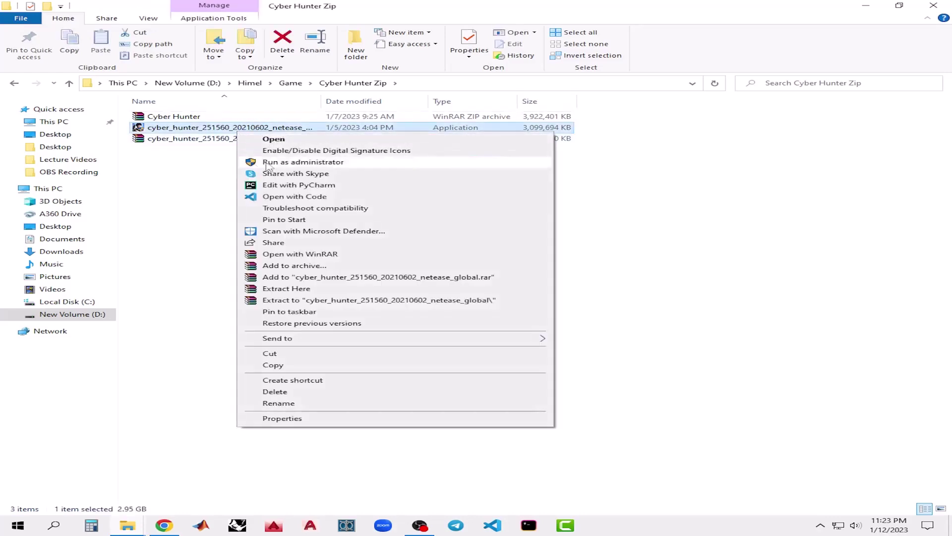
click(212, 164)
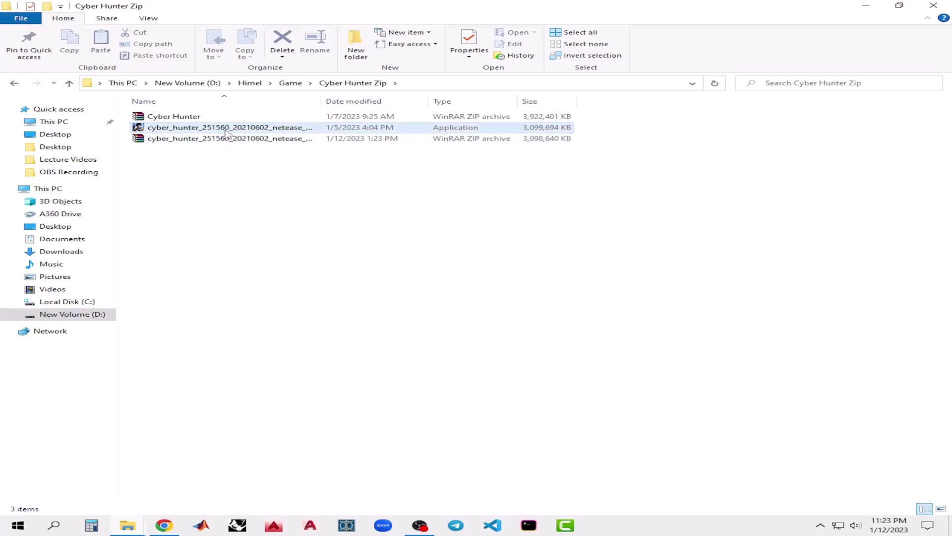
mouse_move(225, 131)
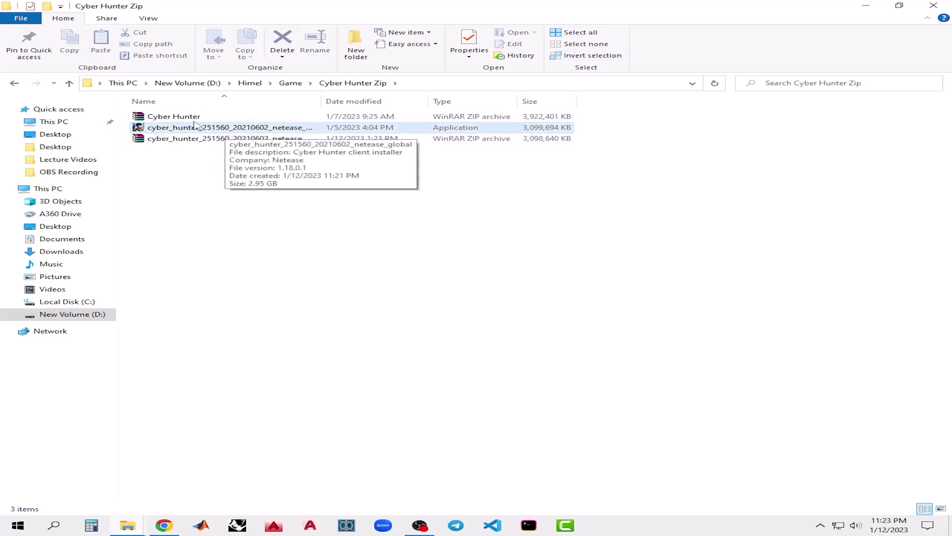
mouse_move(190, 118)
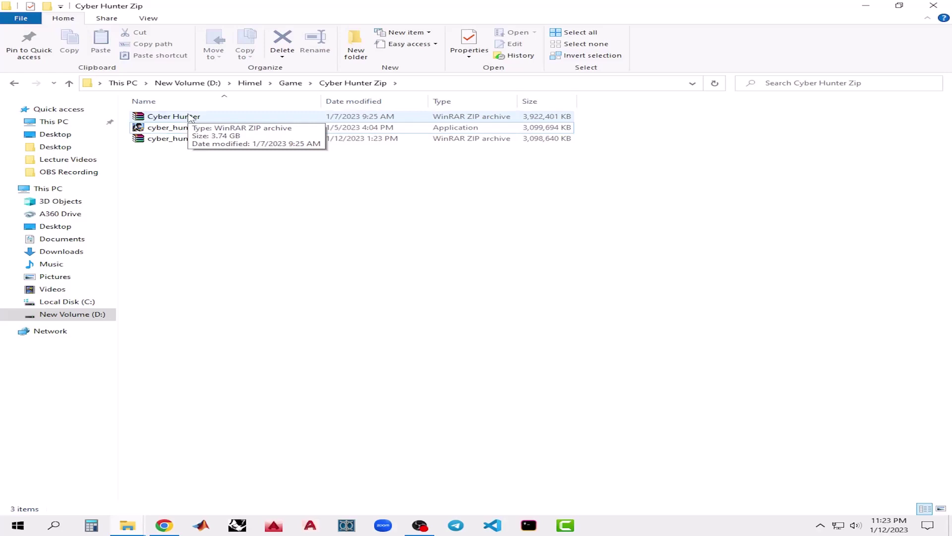
- Extract Cyber Hunter.zip here with WinRAR and refresh the folder to show the Cyber Hunter folder
right_click(191, 117)
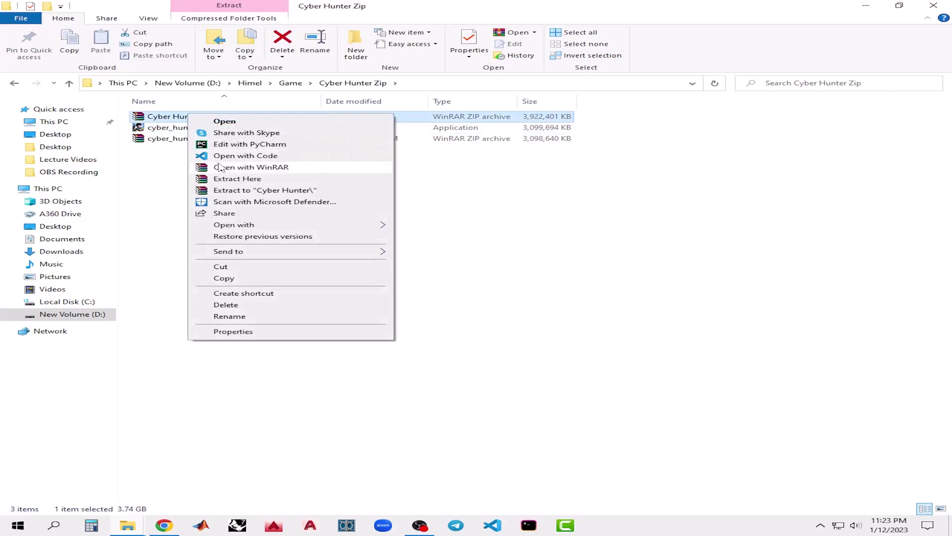
click(234, 179)
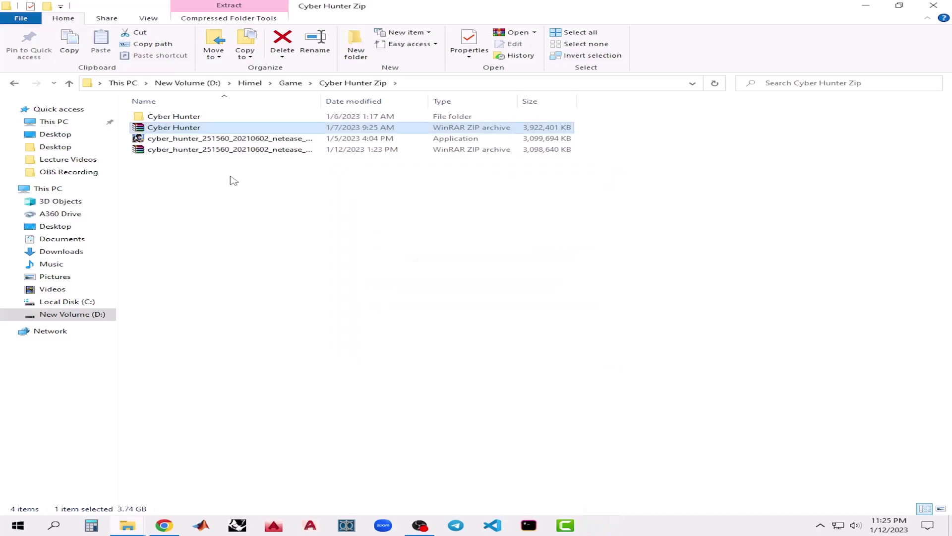
right_click(250, 205)
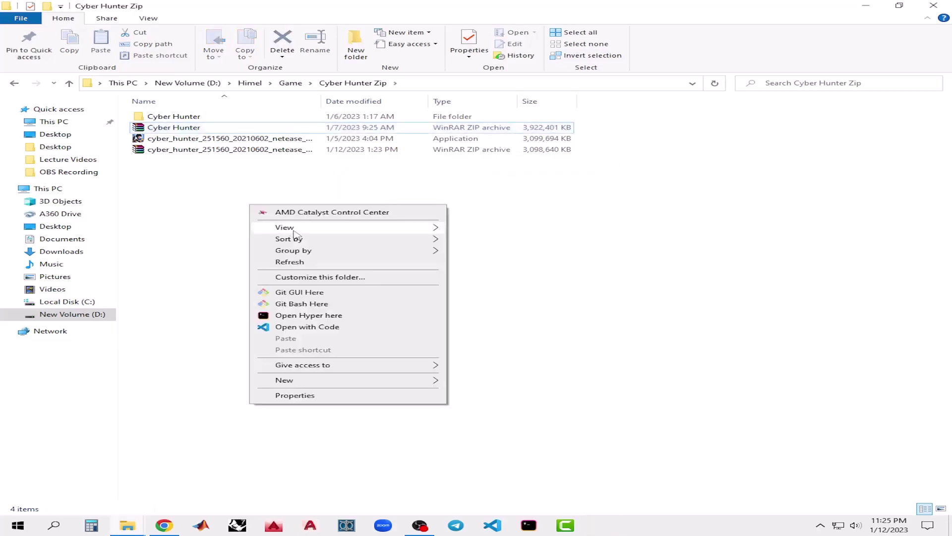
click(298, 262)
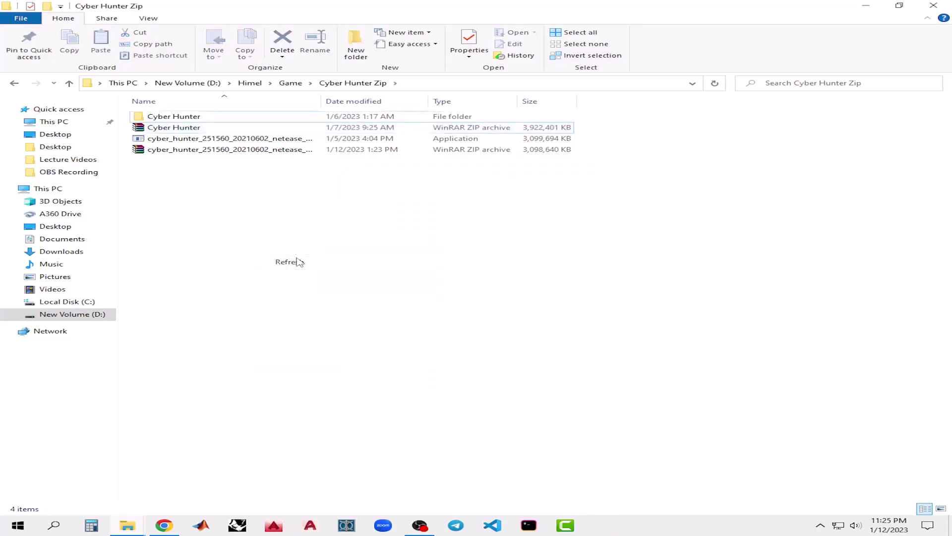
double_click(252, 119)
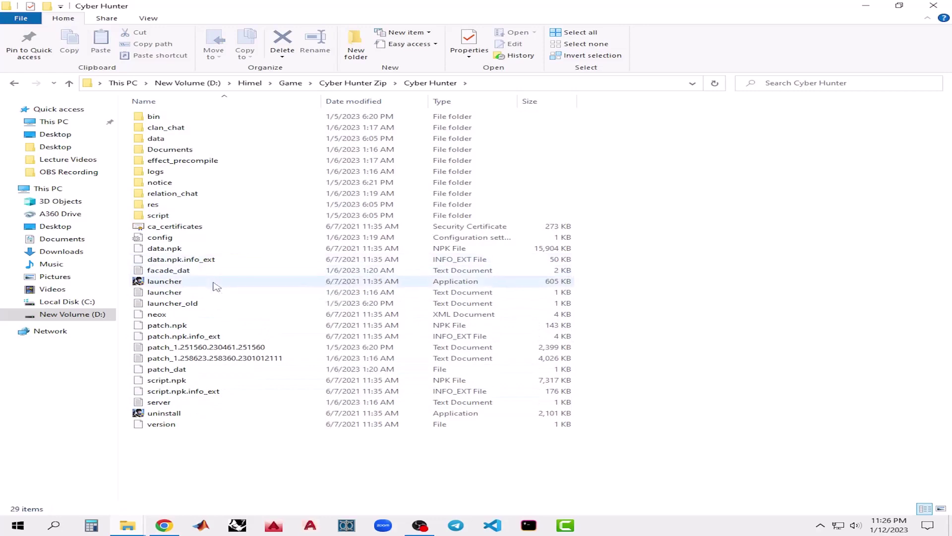
click(61, 525)
text(c)
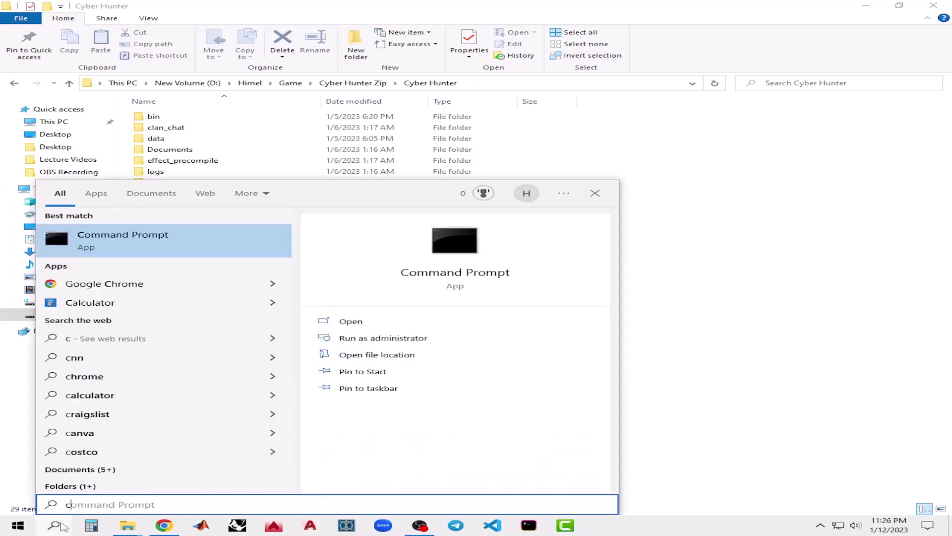
text(yber hunter)
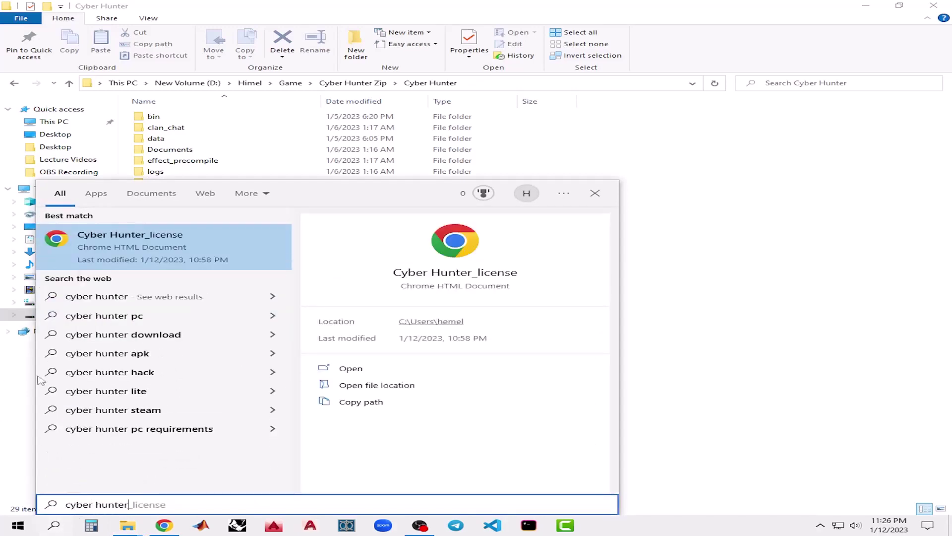
click(687, 321)
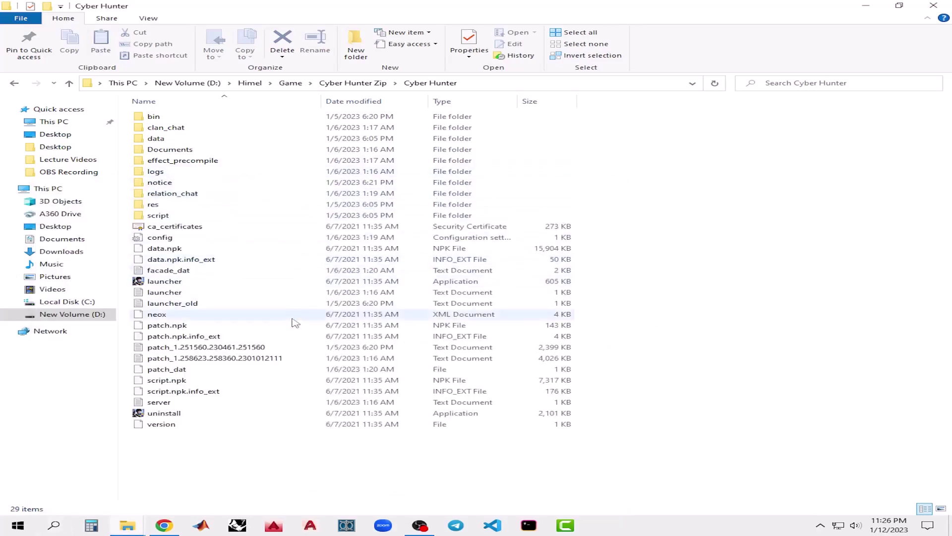
- Install the ca_certificates certificate into the Local Machine store with automatic store selection
click(214, 229)
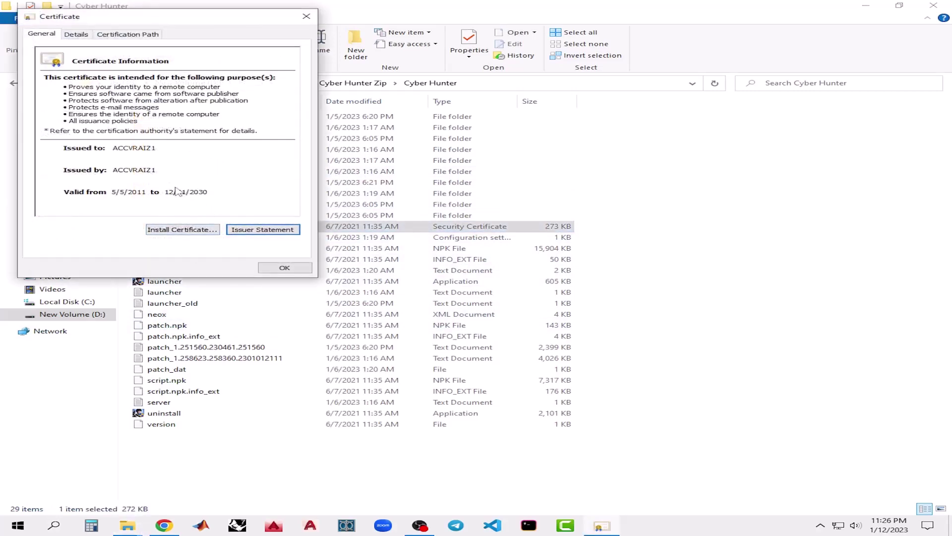
click(182, 229)
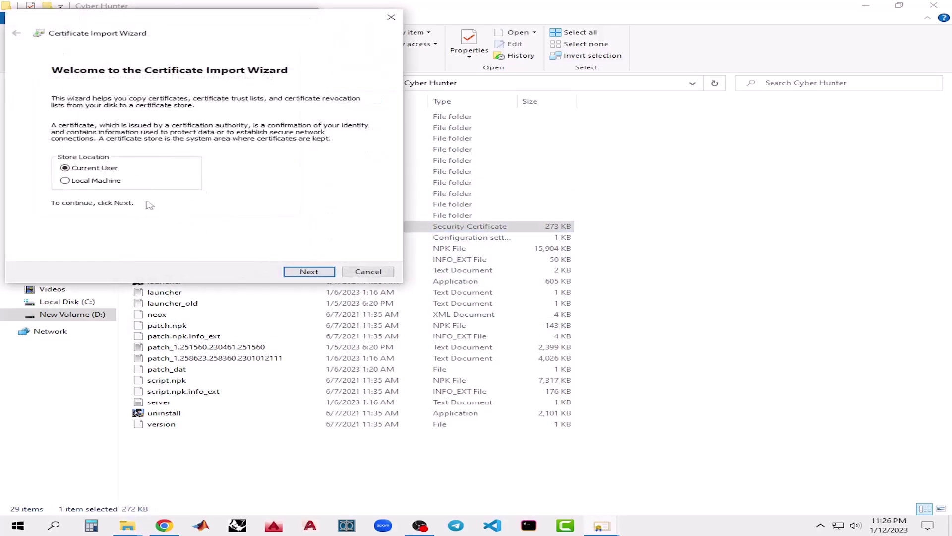
click(115, 182)
click(313, 271)
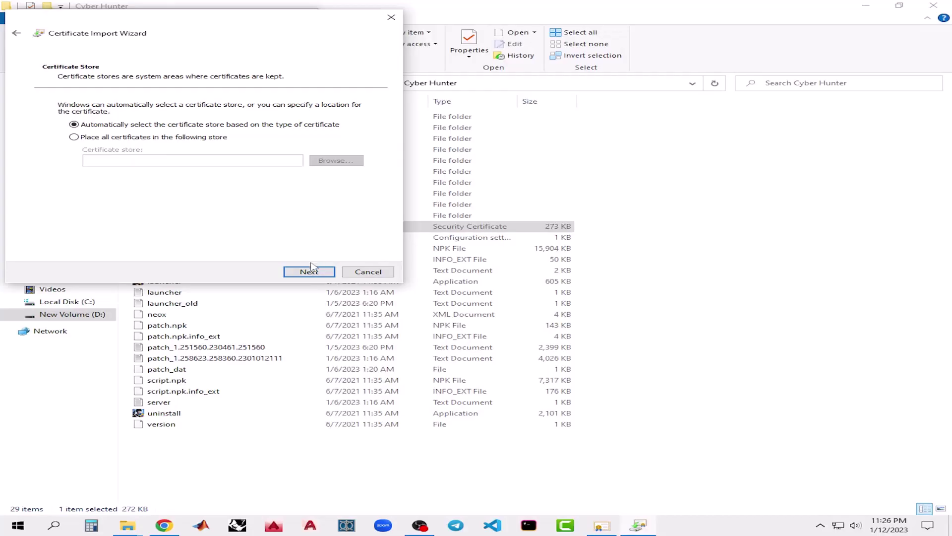
click(310, 272)
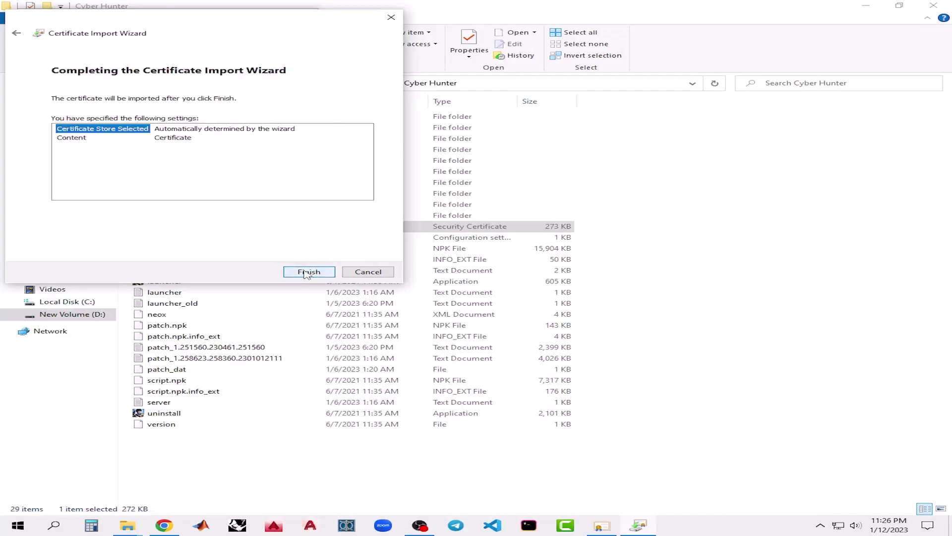
click(307, 272)
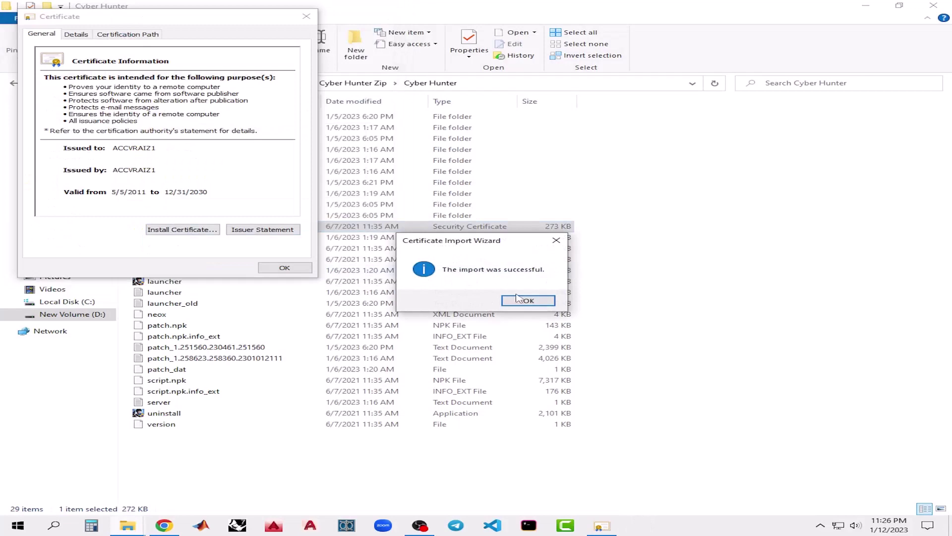
click(523, 300)
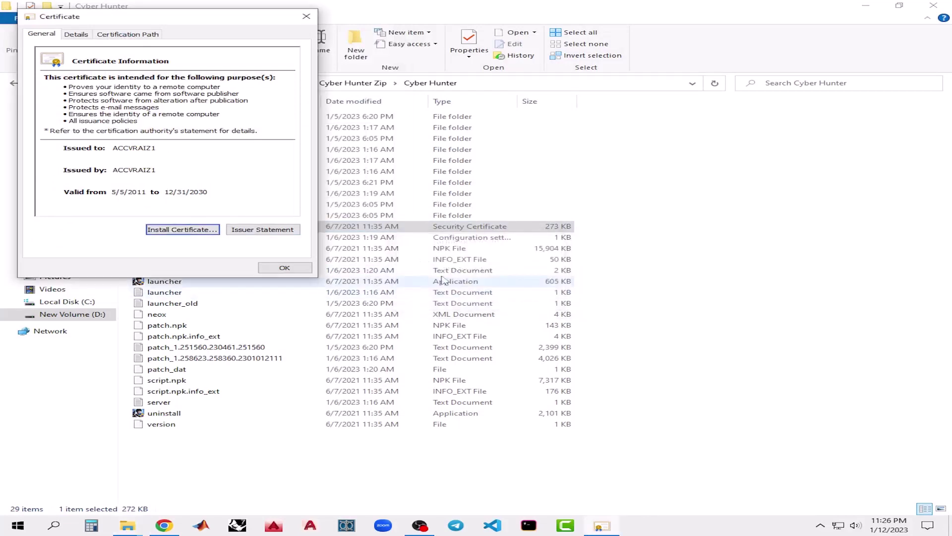
click(282, 268)
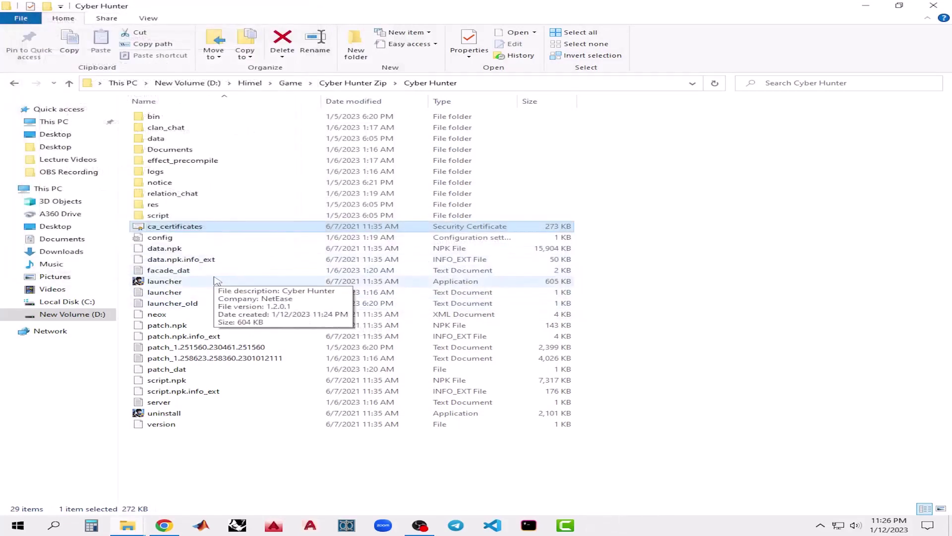
- Run launcher.exe and allow client.exe through Windows Defender Firewall on private networks
double_click(215, 281)
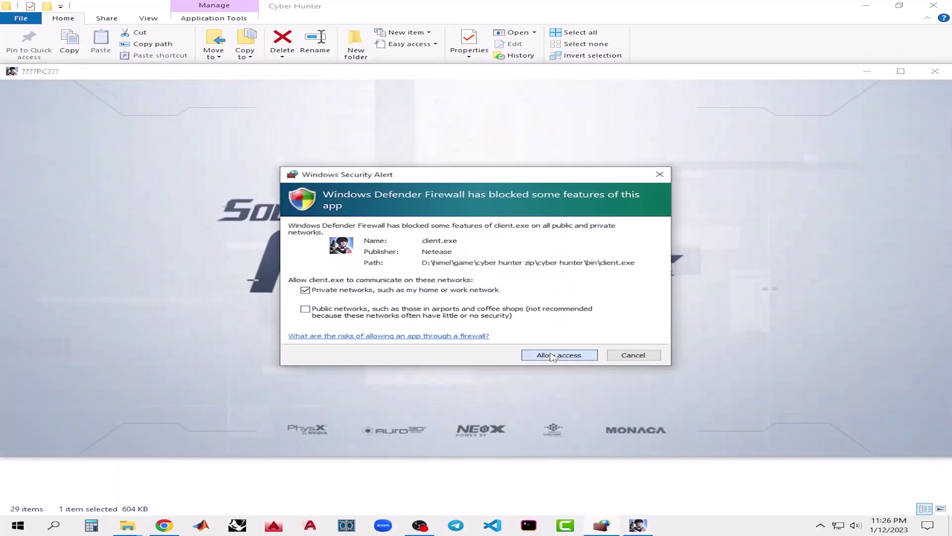
click(553, 357)
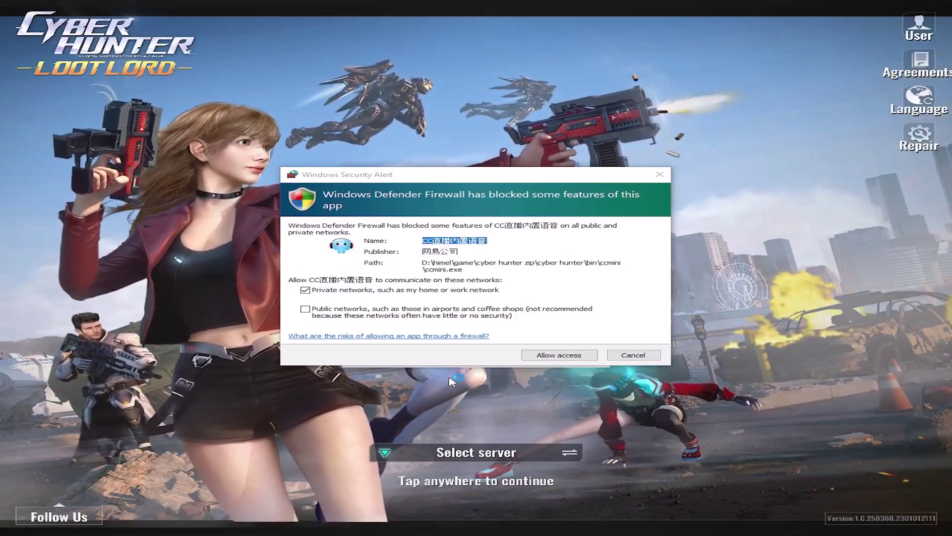
- Allow voice chat through the firewall, log in, accept the privacy policy, close the calendar popup, and show System Functions
click(546, 357)
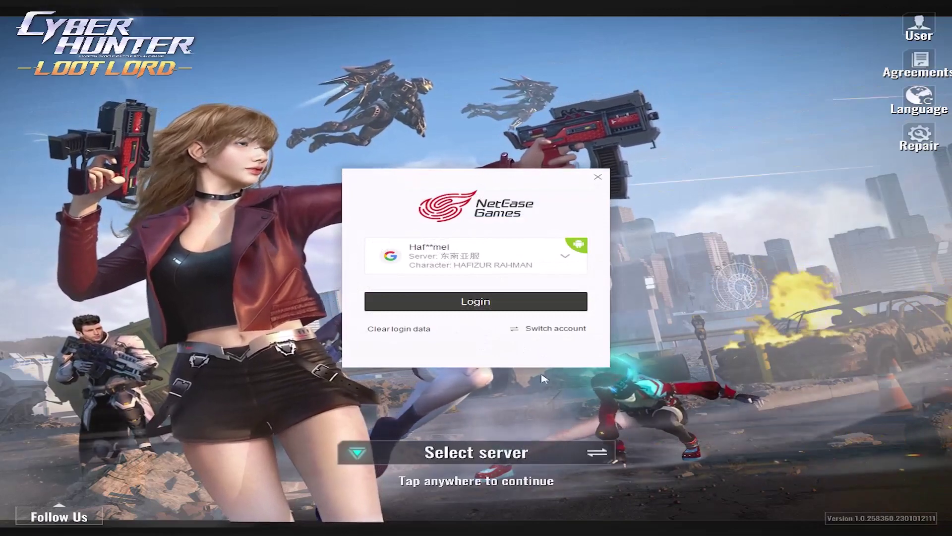
click(487, 303)
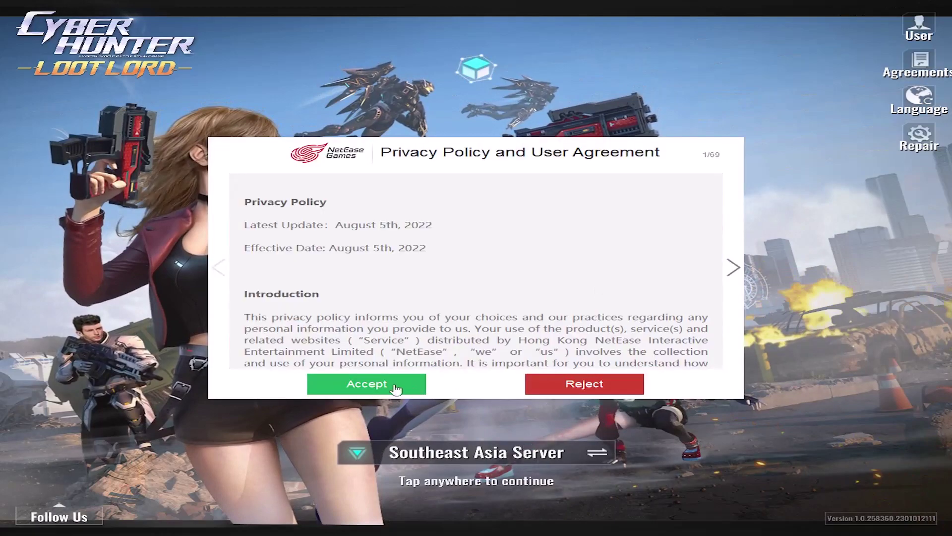
click(396, 389)
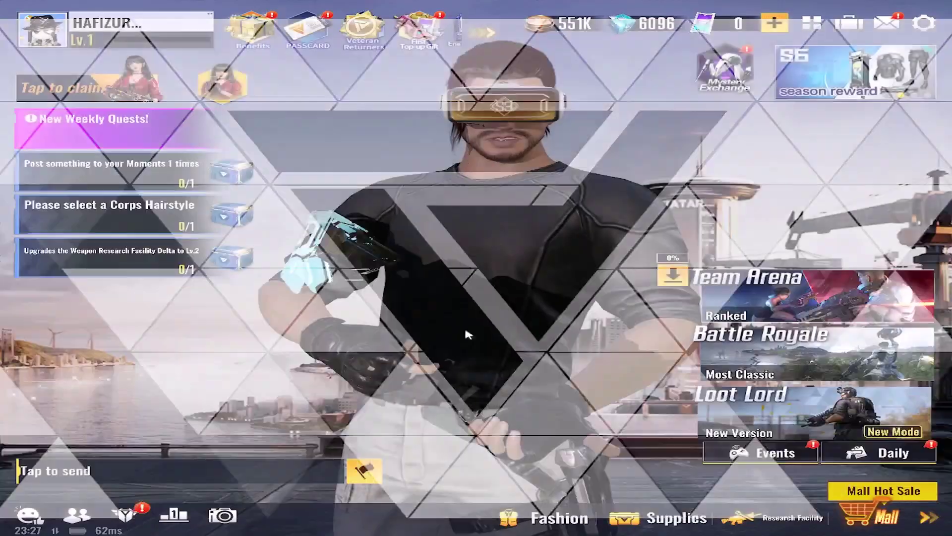
click(931, 116)
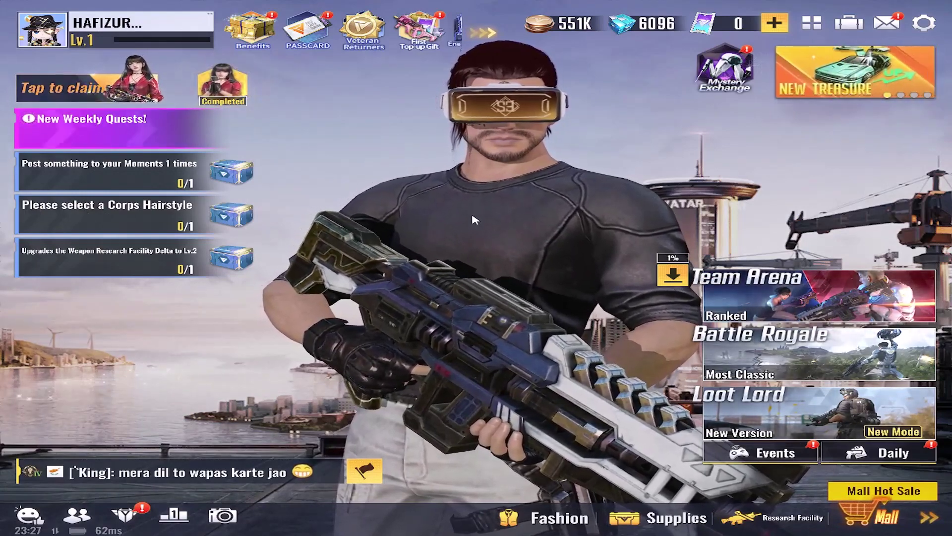
key(Escape)
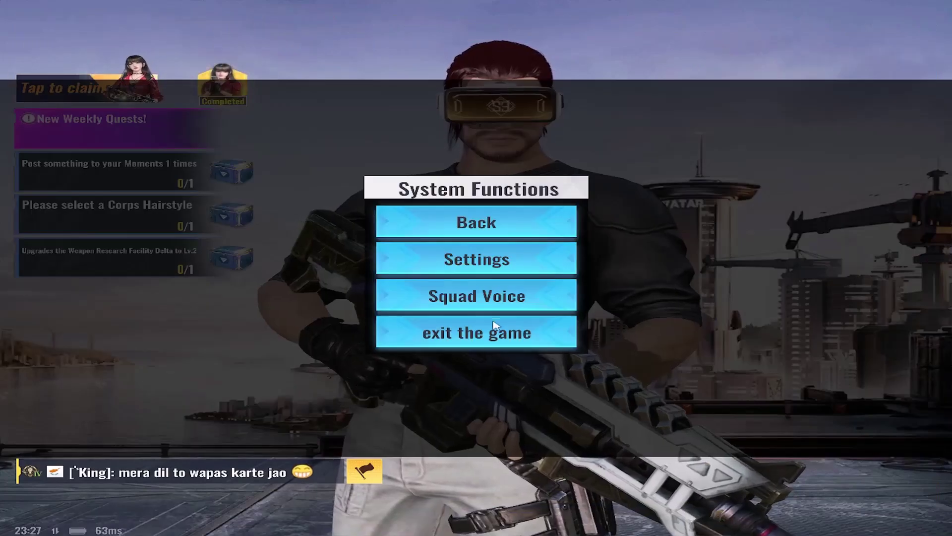